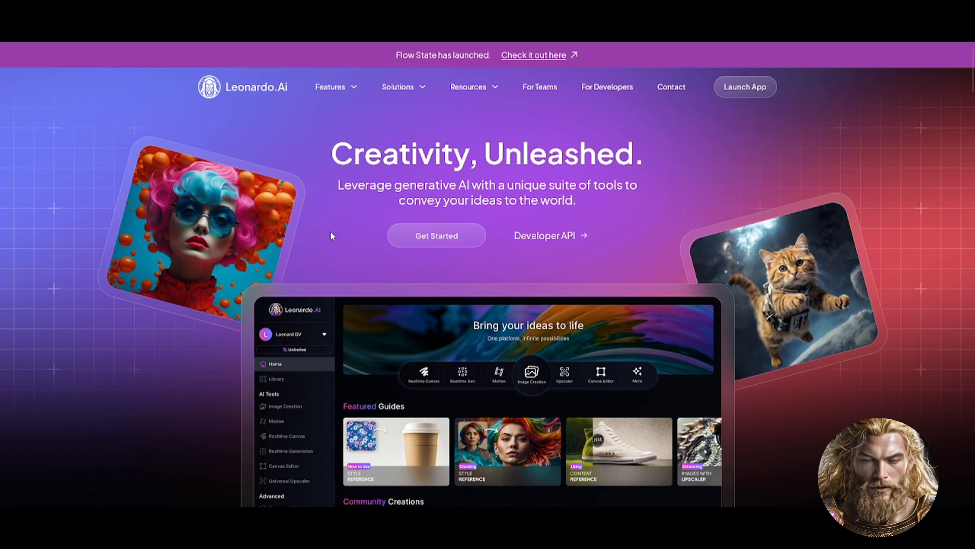
Get started from the Leonardo.Ai landing page and browse the trending Community Creations on the home page.
click(413, 239)
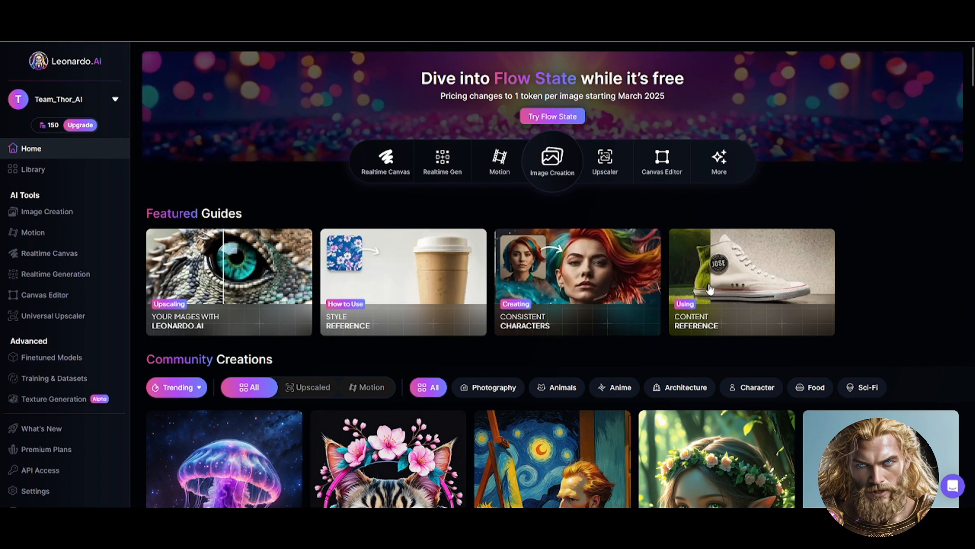
scroll(711, 302, down, 2)
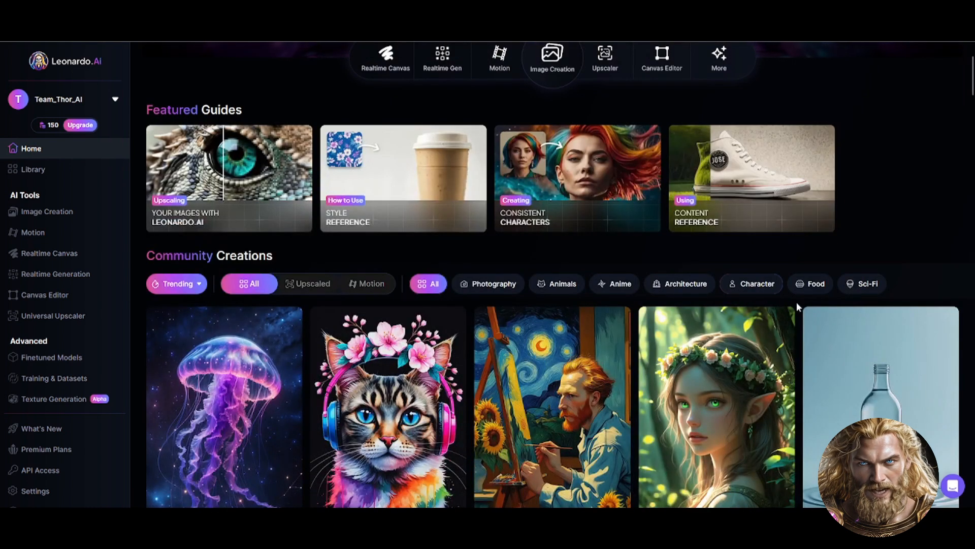
scroll(798, 311, down, 1)
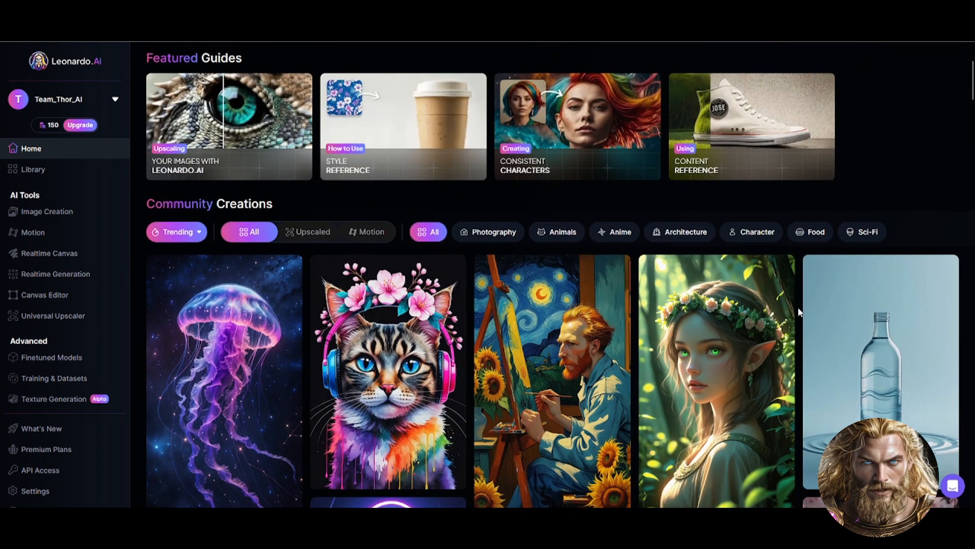
scroll(799, 311, down, 2)
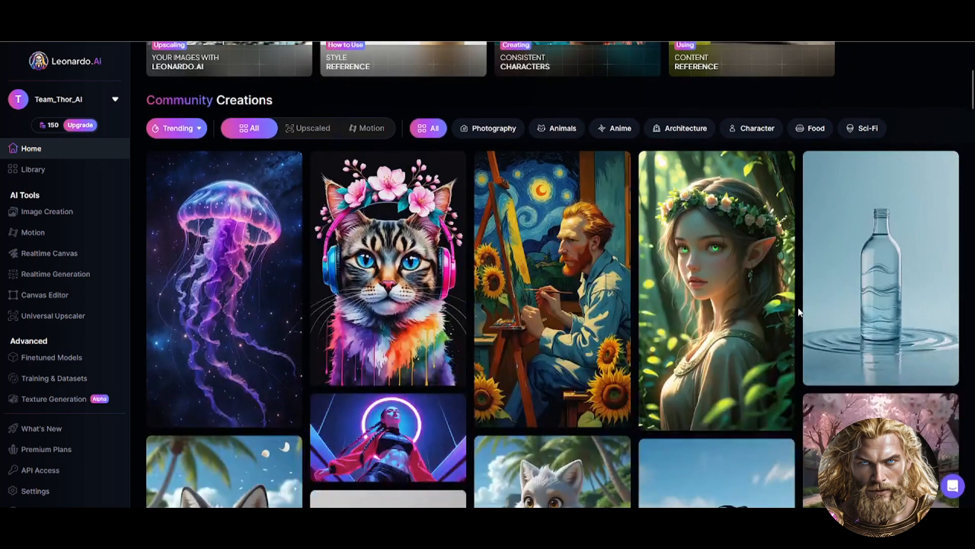
scroll(798, 311, down, 2)
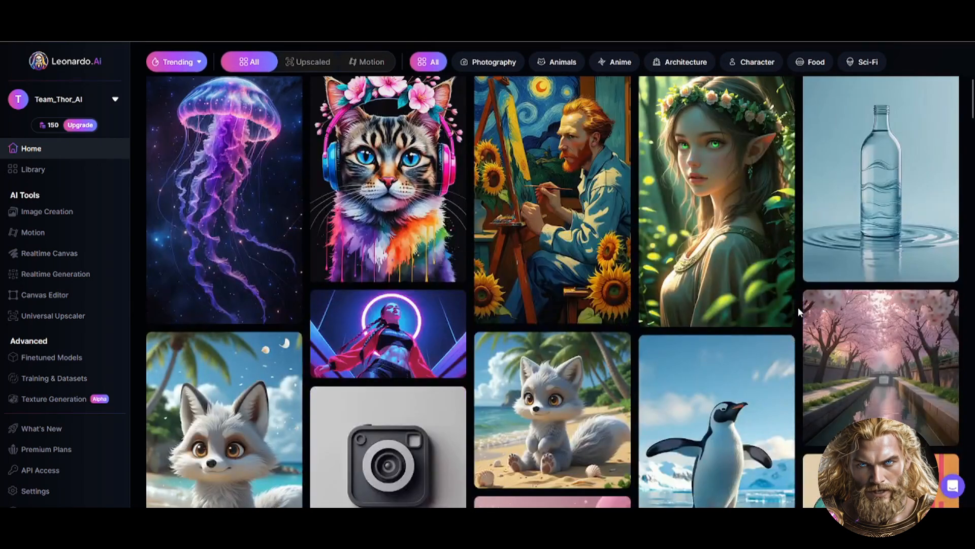
scroll(798, 306, down, 1)
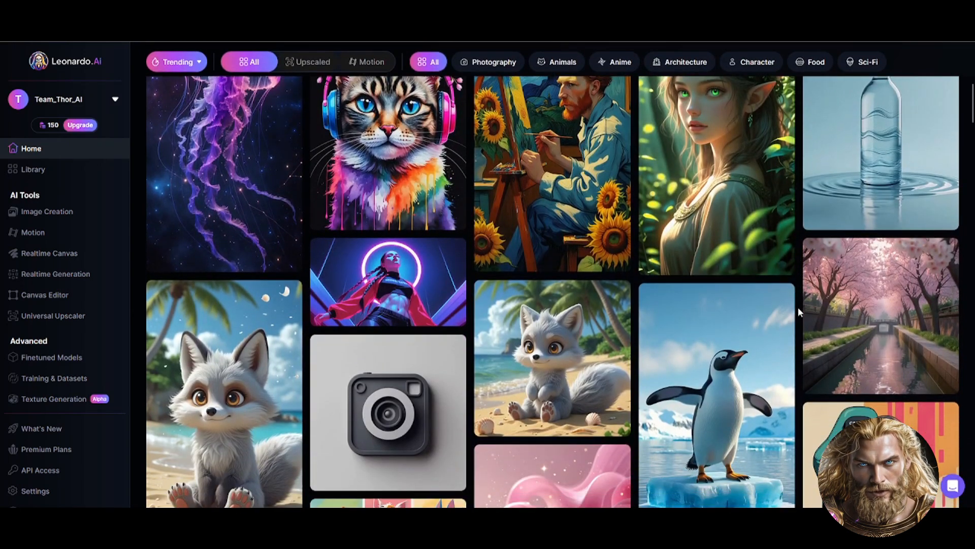
scroll(797, 307, down, 1)
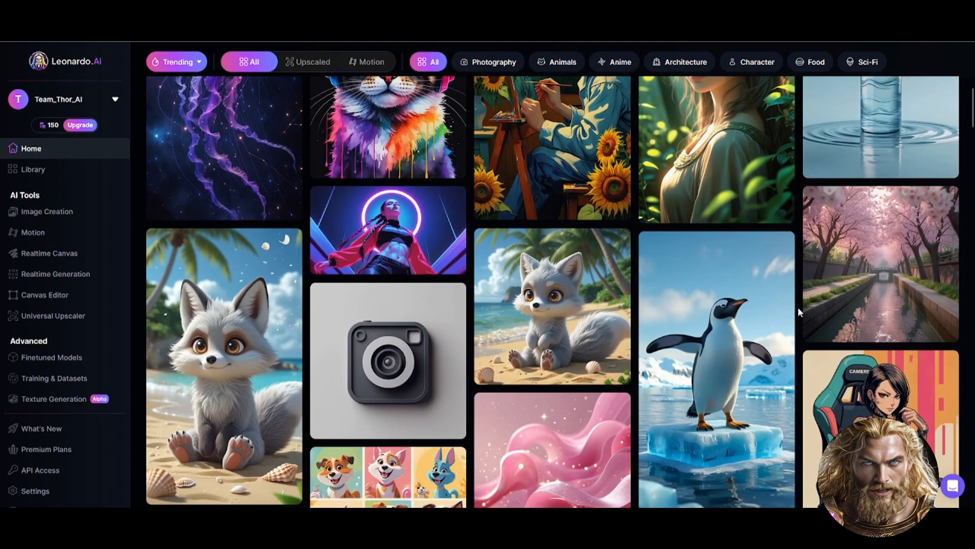
scroll(799, 311, down, 1)
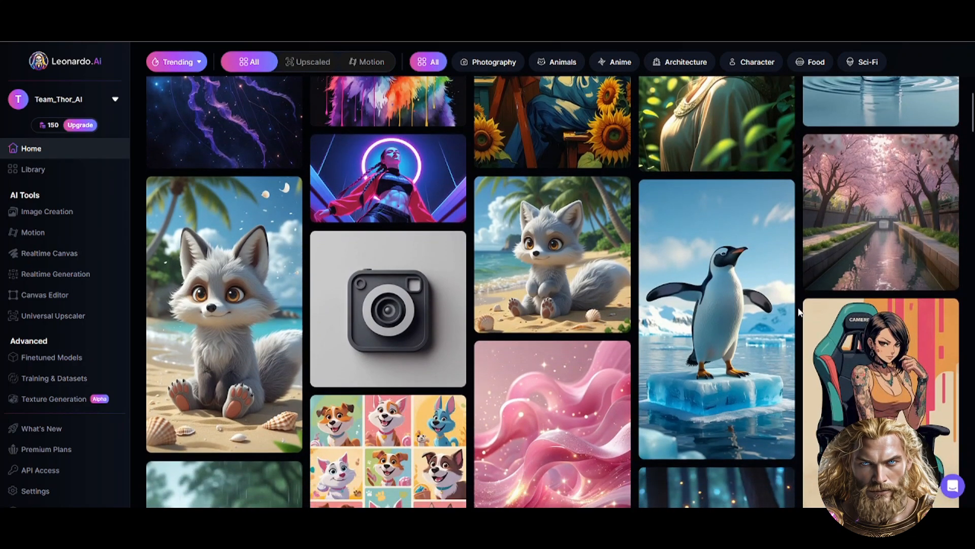
scroll(798, 312, down, 1)
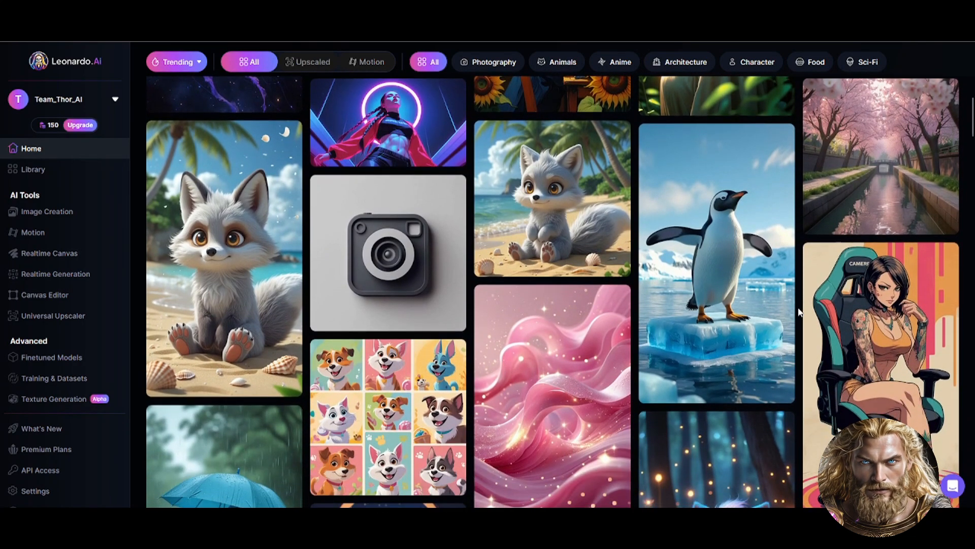
scroll(798, 312, down, 1)
scroll(799, 312, down, 2)
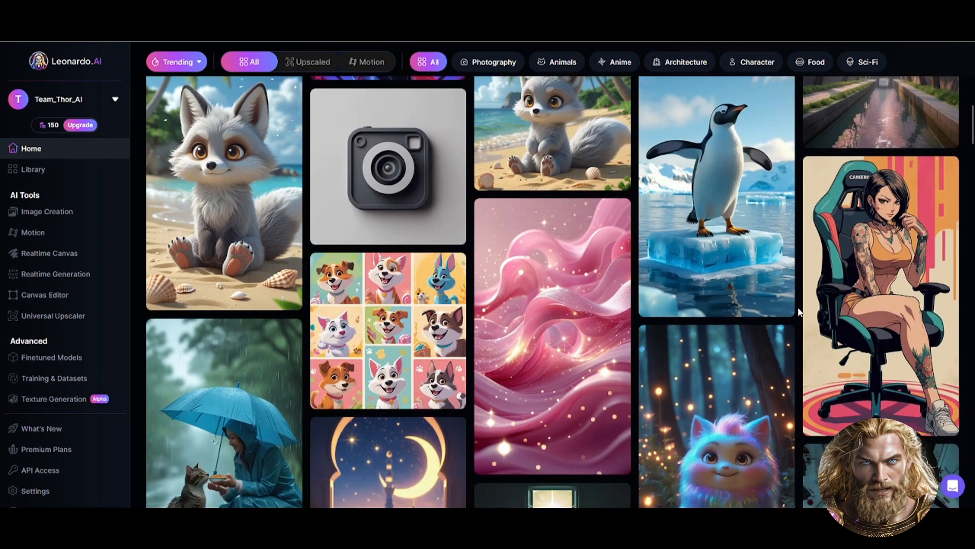
scroll(801, 311, down, 1)
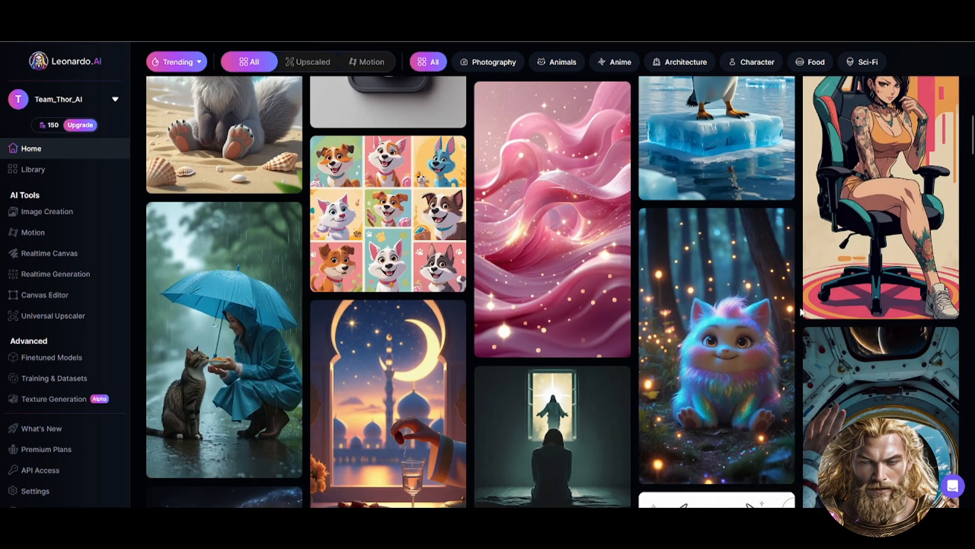
scroll(801, 312, down, 1)
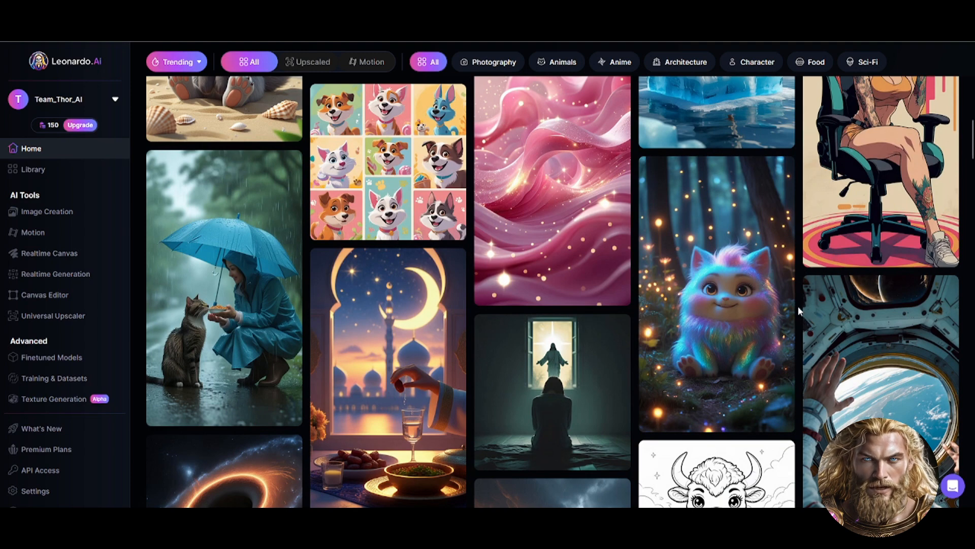
scroll(799, 310, up, 2)
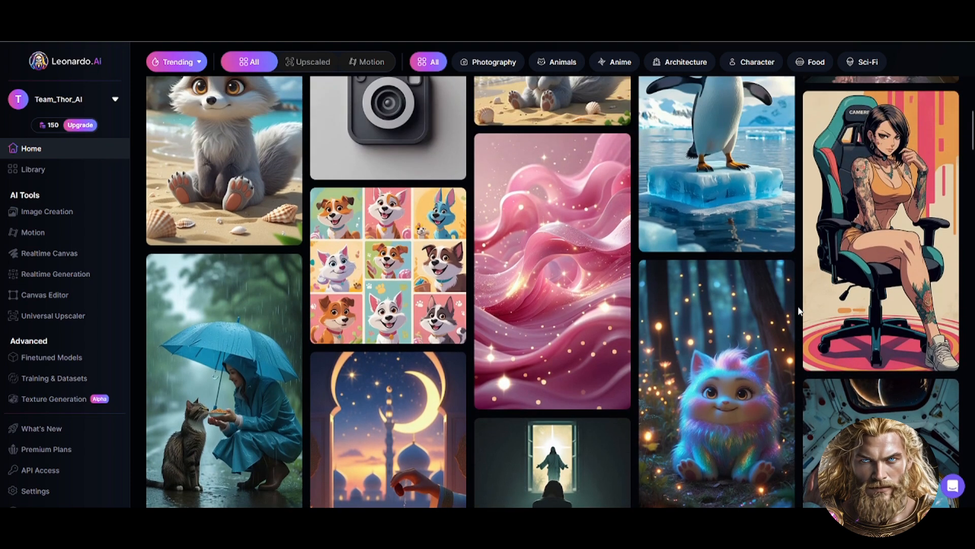
scroll(798, 311, up, 3)
scroll(798, 311, up, 2)
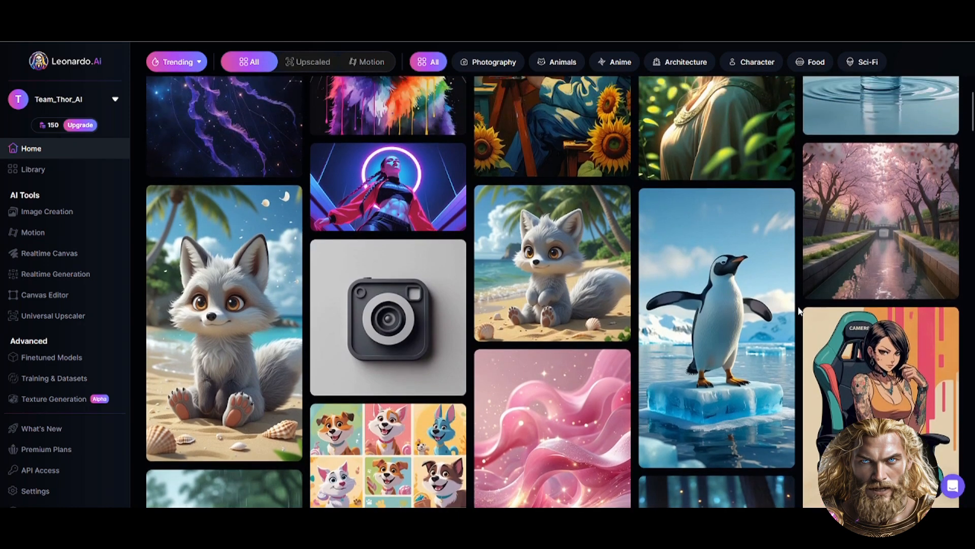
scroll(799, 310, up, 3)
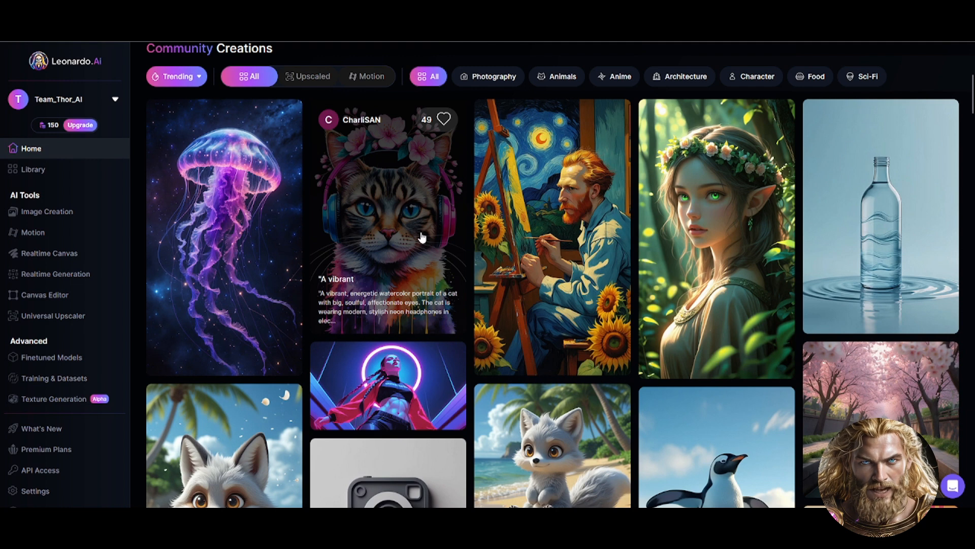
Open the watercolor cat with headphones from Community Creations and remix its prompt for a new image.
click(422, 237)
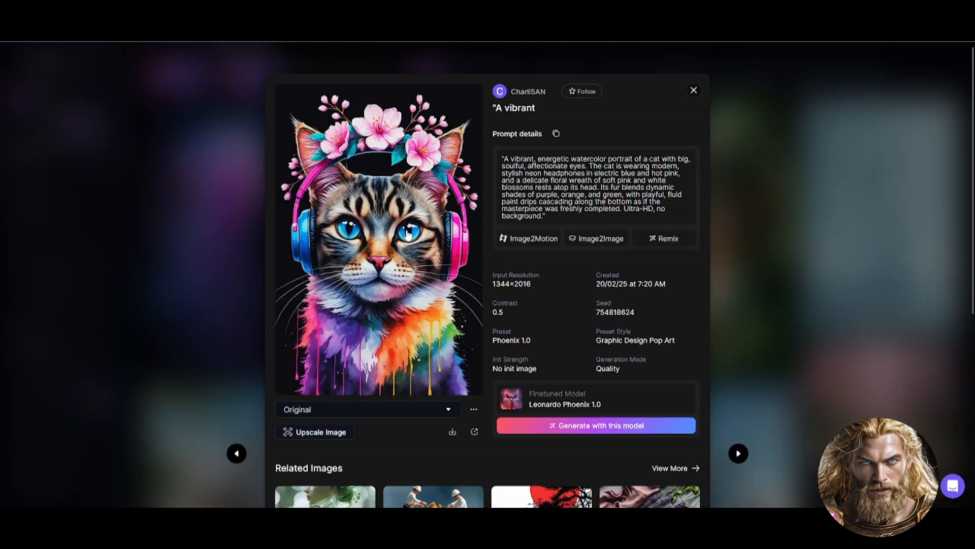
click(559, 137)
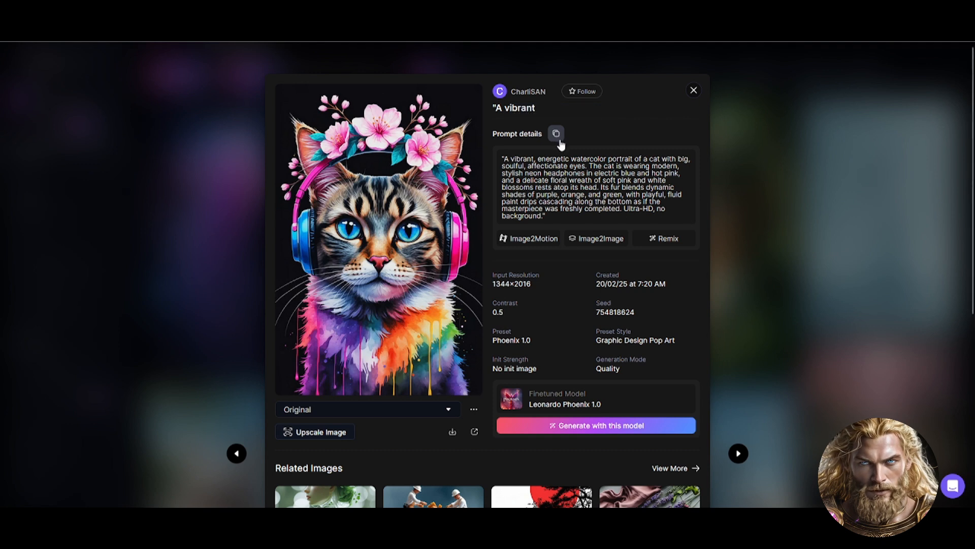
click(668, 239)
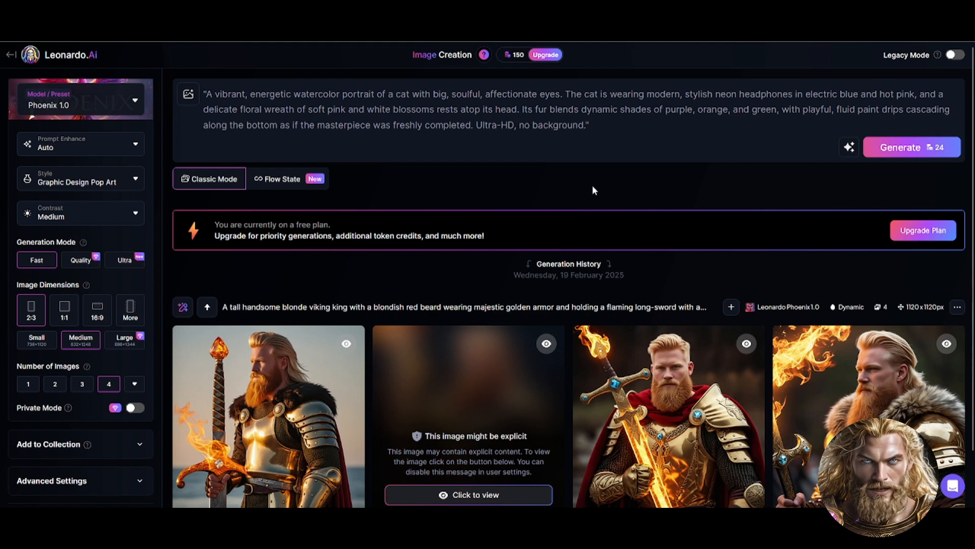
Replace "a cat" and "The cat" with "Thor" in the first two sentences of the image prompt.
drag(388, 94, 411, 95)
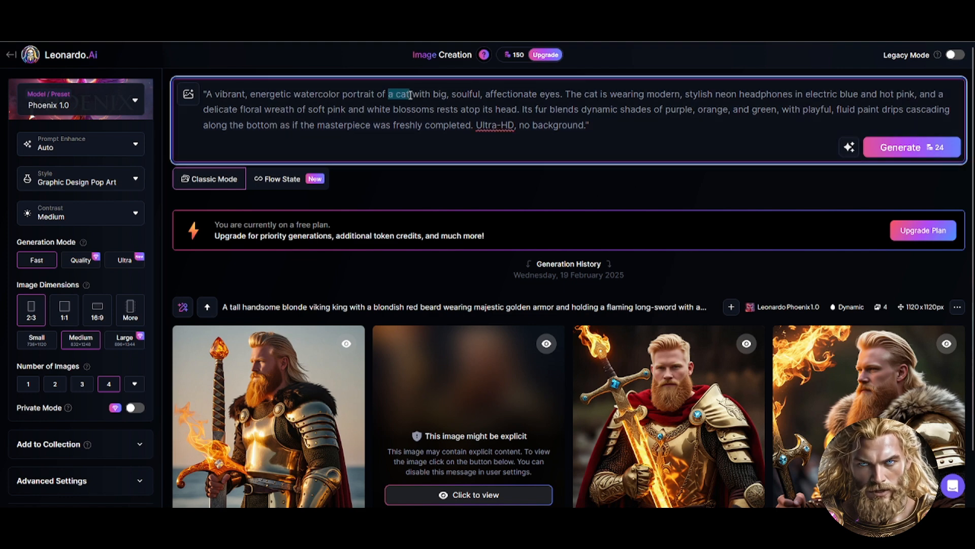
text(Thor)
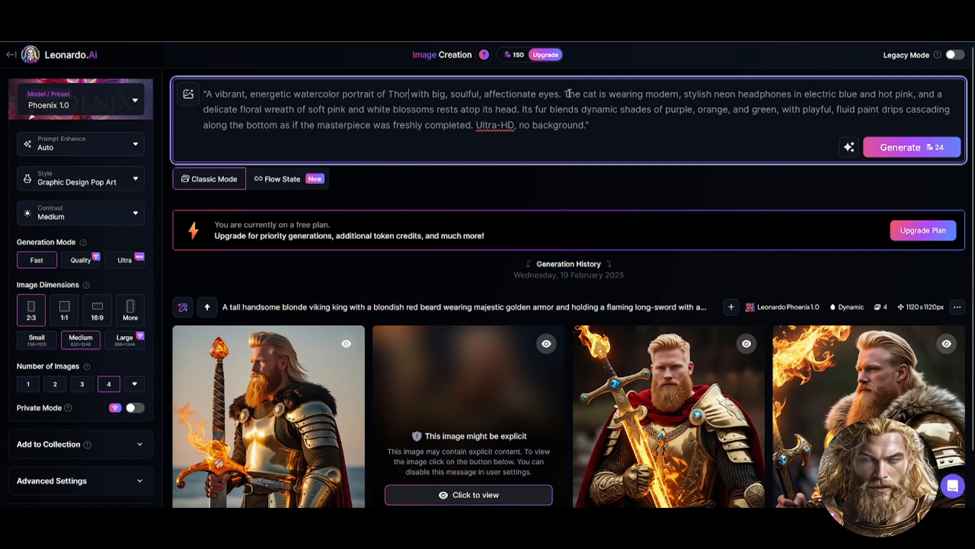
drag(567, 94, 602, 94)
text(Thor)
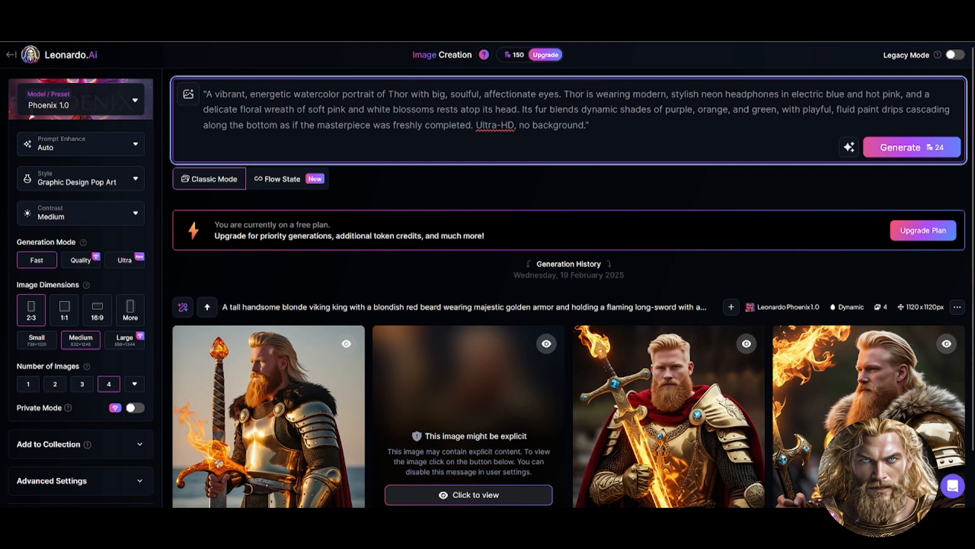
Change the remaining pronouns in the prompt to "his" head and "His", and replace "fur" with "skin".
double_click(489, 109)
text(his)
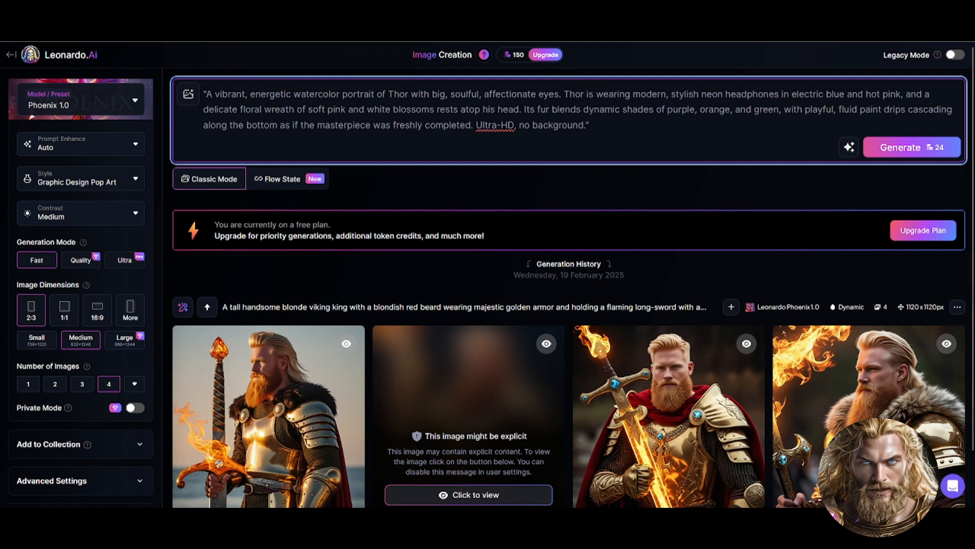
double_click(529, 109)
text(His)
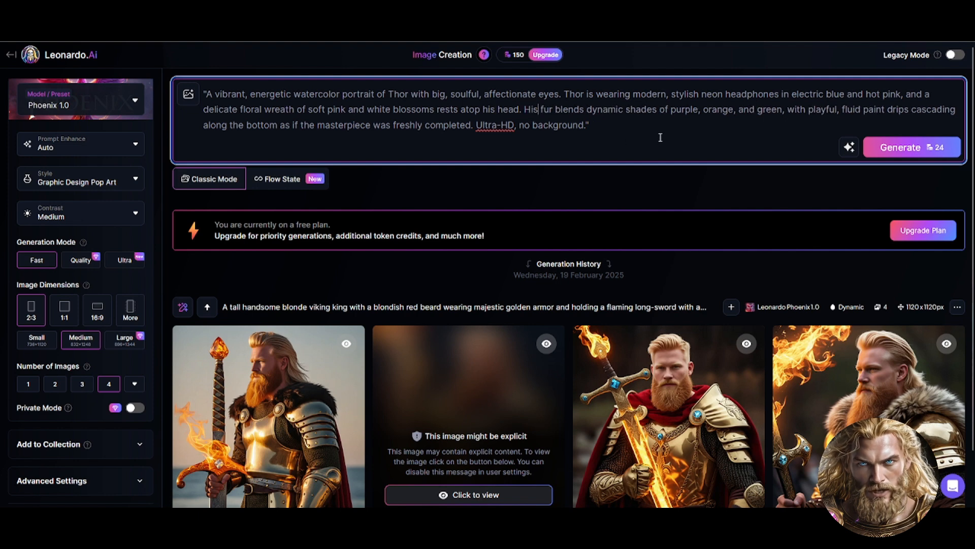
double_click(549, 109)
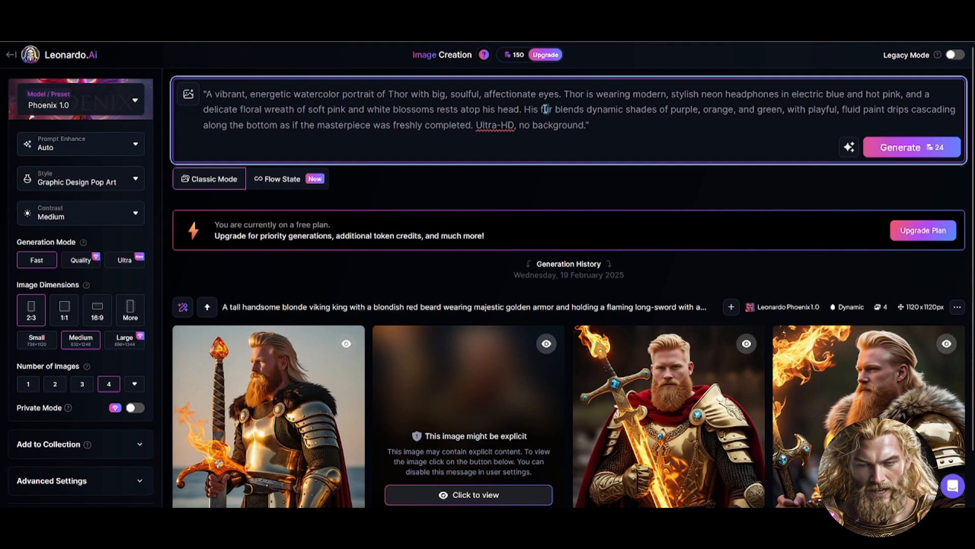
text(skin)
Generate the four images from the edited Thor prompt with Phoenix 1.0 and view the new batch.
click(909, 148)
scroll(968, 214, down, 2)
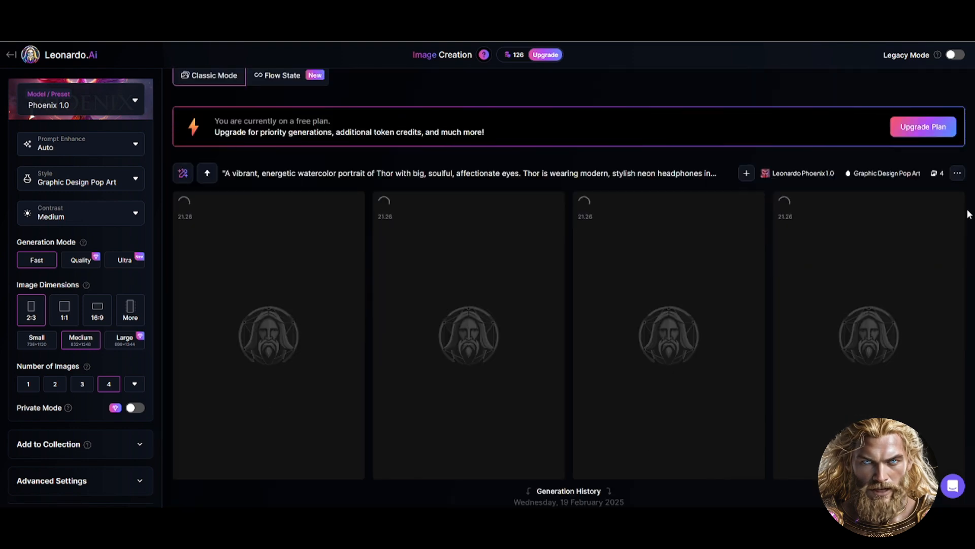
scroll(971, 220, down, 1)
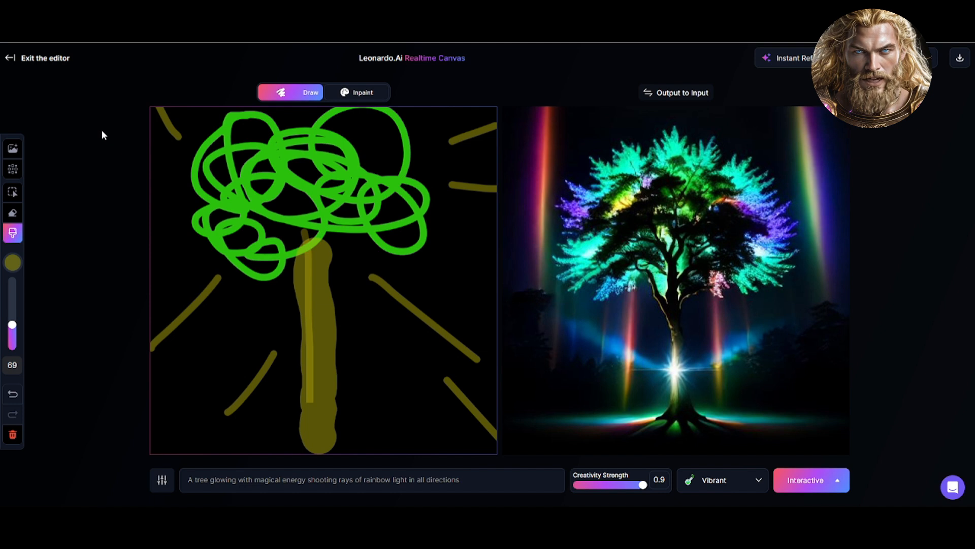
Examine the Realtime Canvas selection, eraser, colour and brush size tools using the tree drawing.
click(13, 192)
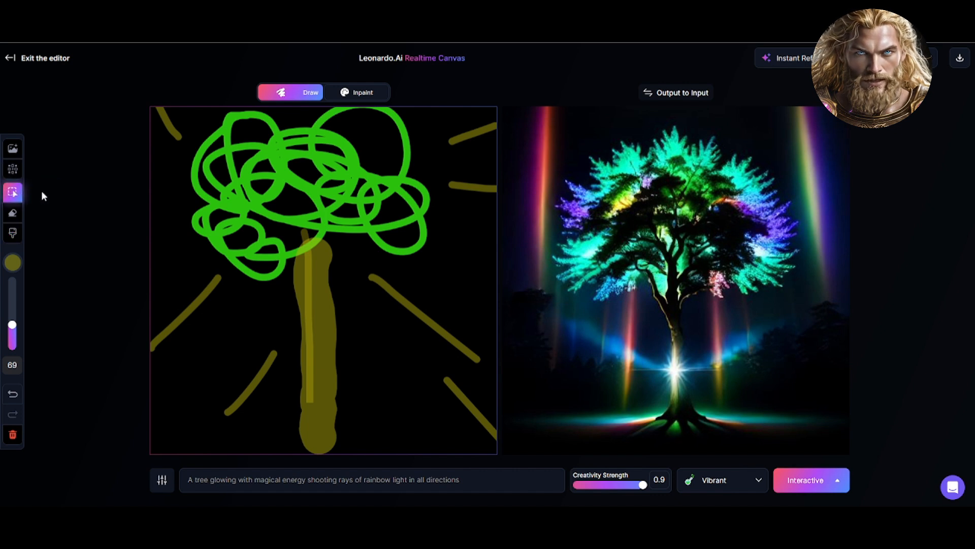
click(306, 183)
click(14, 212)
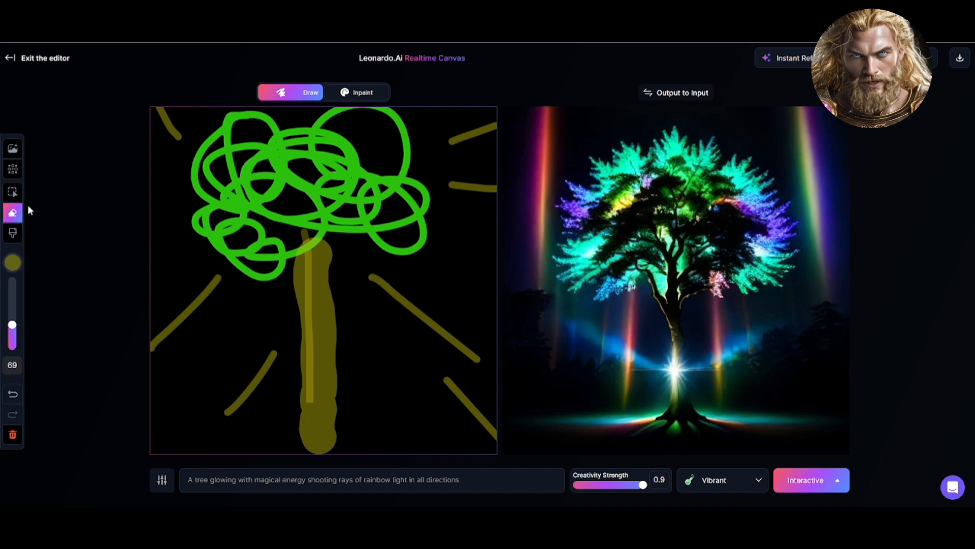
click(13, 263)
drag(12, 325, 13, 337)
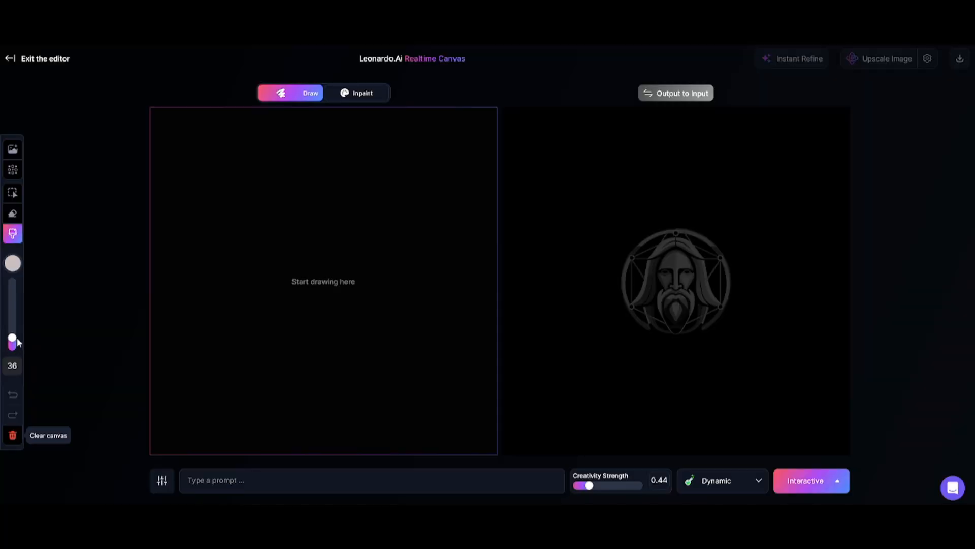
Set the brush size to 29 and its colour to #DED4D4, and draw a long diagonal sword blade on the canvas.
drag(18, 342, 12, 344)
click(13, 264)
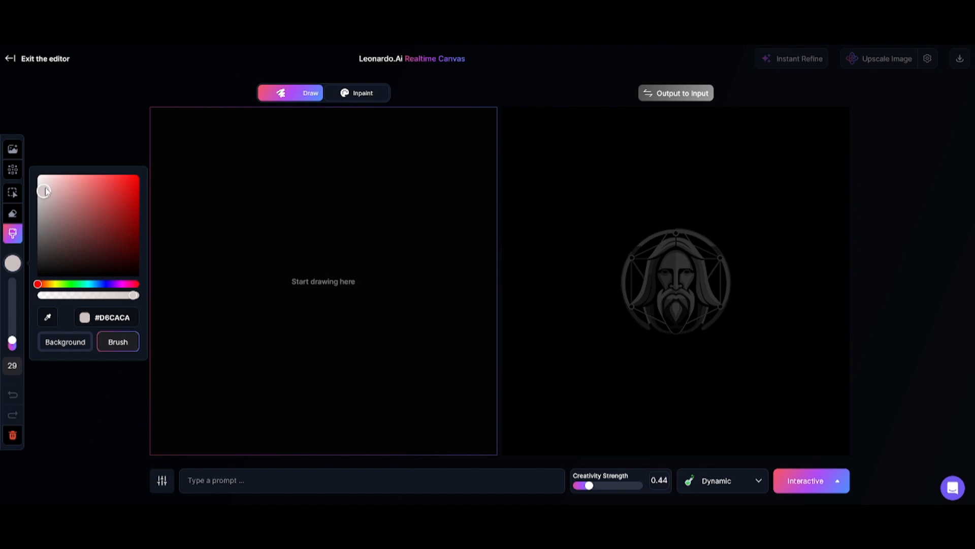
mouse_move(45, 187)
mouse_down()
mouse_move(37, 185)
mouse_move(41, 222)
mouse_move(43, 187)
mouse_up()
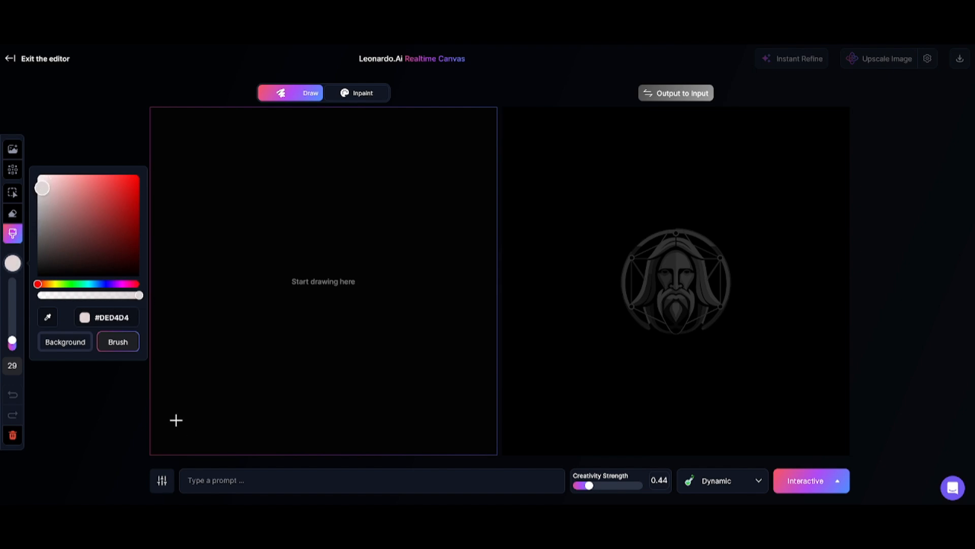
mouse_move(192, 420)
mouse_down()
mouse_move(259, 355)
mouse_move(411, 237)
mouse_up()
Set the brush colour to dark brown #2B1E04 and draw a short handle extending from the blade's upper end.
click(13, 263)
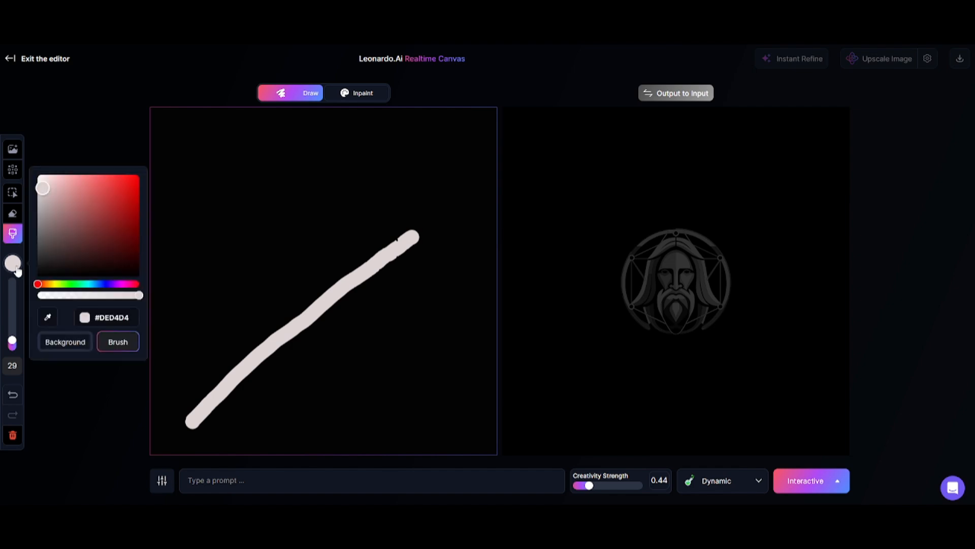
click(48, 284)
click(139, 272)
drag(139, 272, 130, 259)
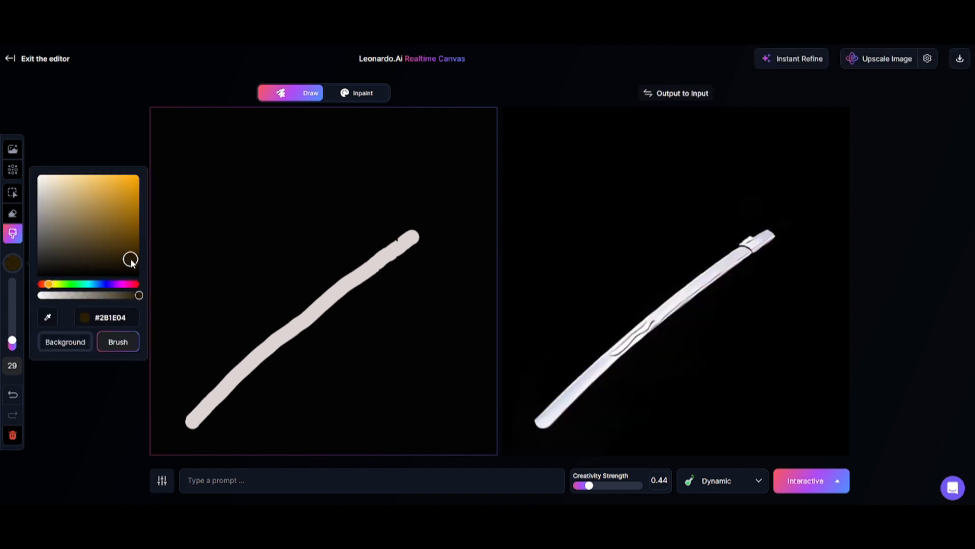
drag(423, 229, 471, 188)
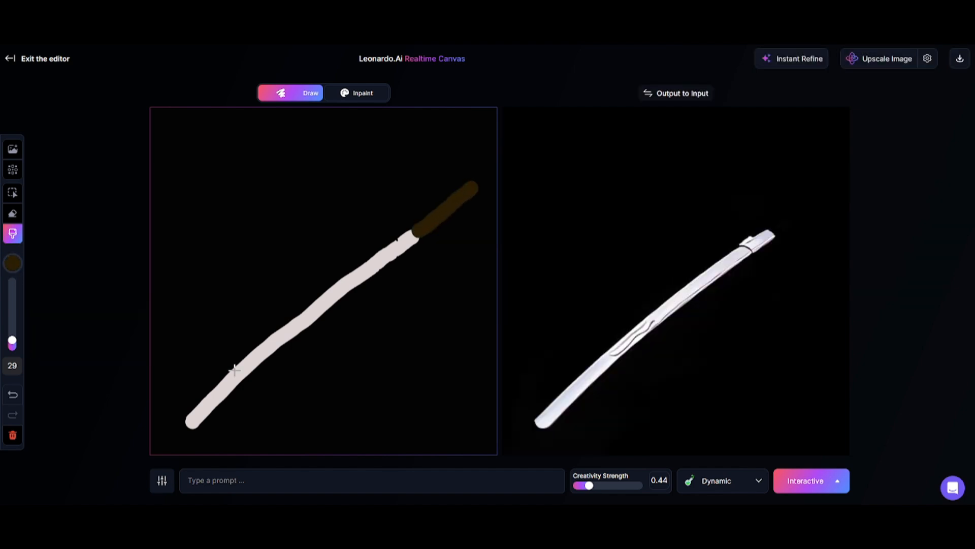
Change the brush colour to orange for painting flames around the blade.
click(13, 264)
drag(50, 289, 51, 286)
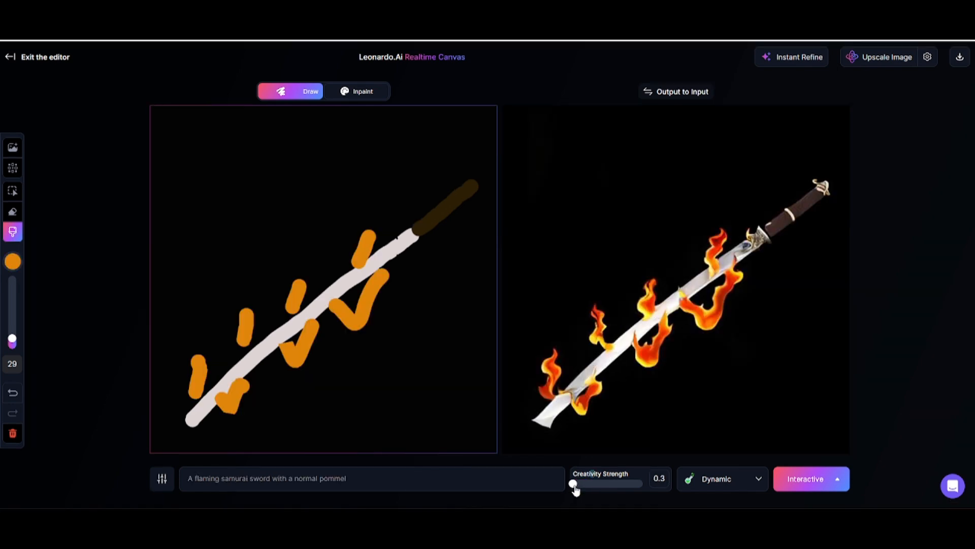
Set the Creativity Strength to 0.33 and paint a pointed tip on the blade's lower end with an off-white brush of size 7.
drag(575, 488, 579, 490)
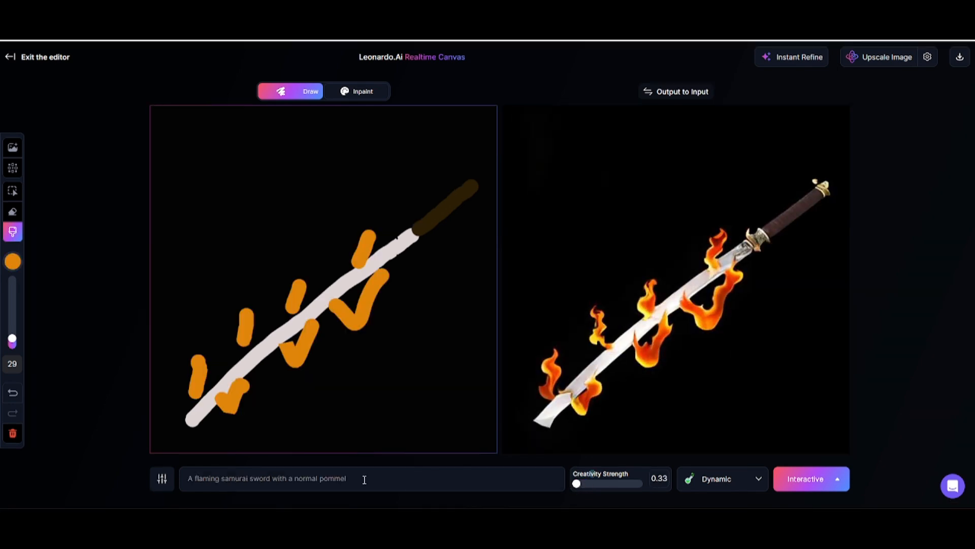
drag(12, 339, 12, 346)
click(13, 261)
click(42, 188)
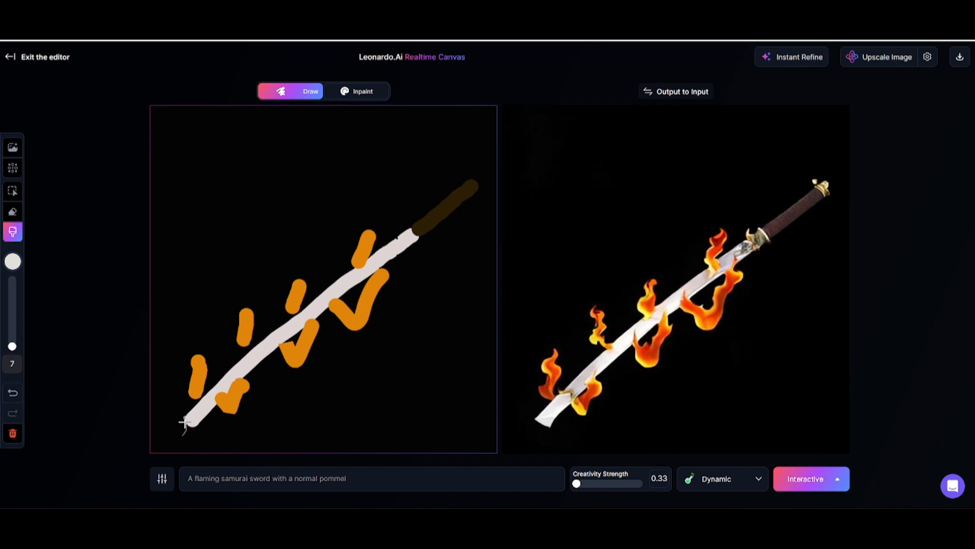
drag(183, 422, 182, 426)
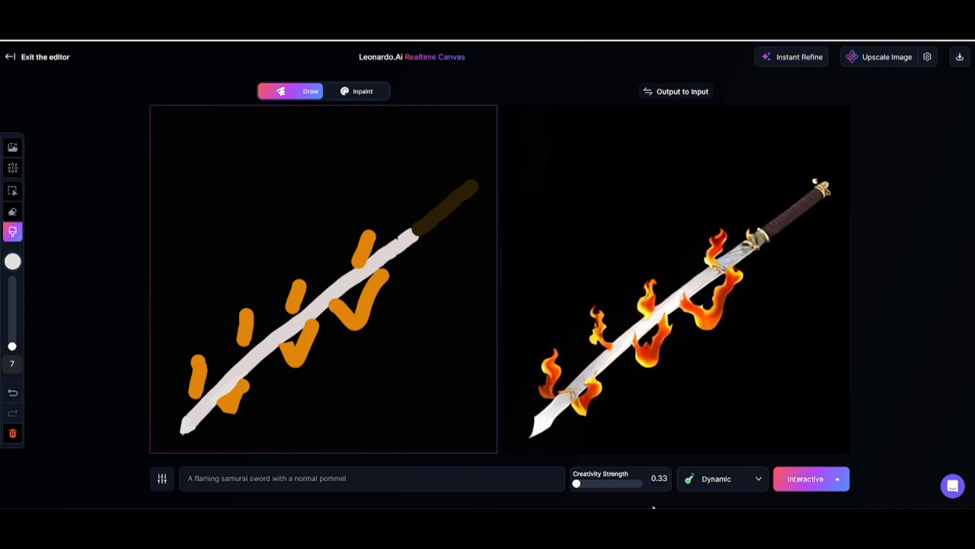
Set the Creativity Strength to 0.46, and run Instant Refine and Upscale Image on the generated flaming sword.
drag(577, 483, 591, 486)
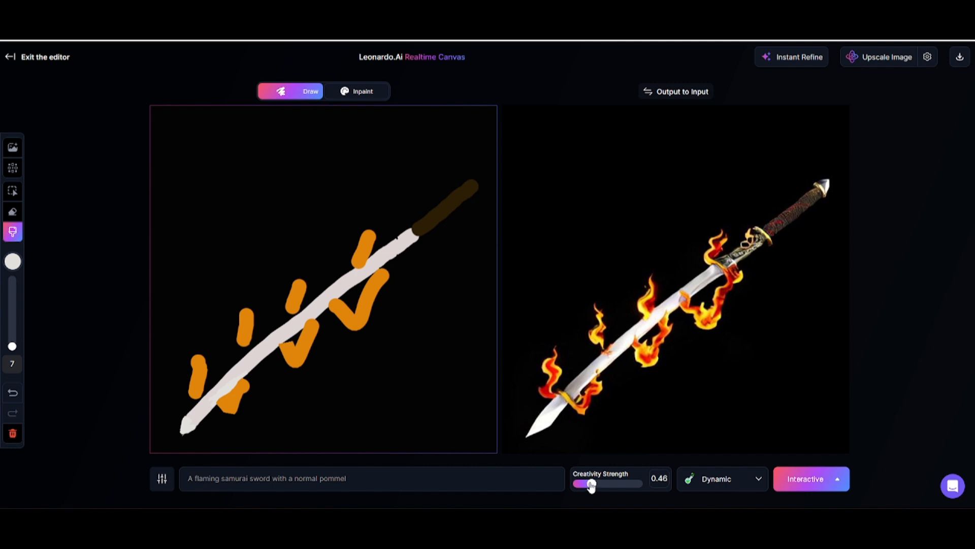
click(798, 56)
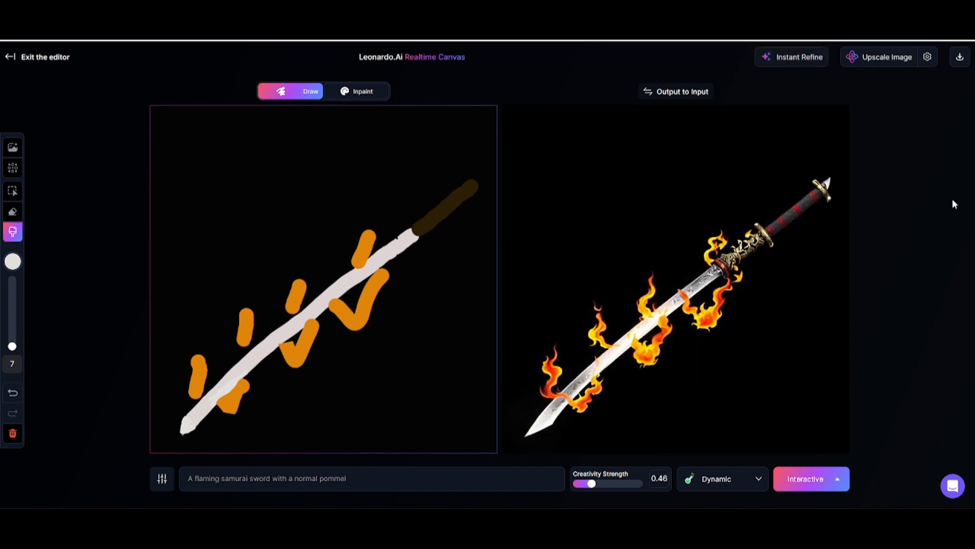
click(886, 57)
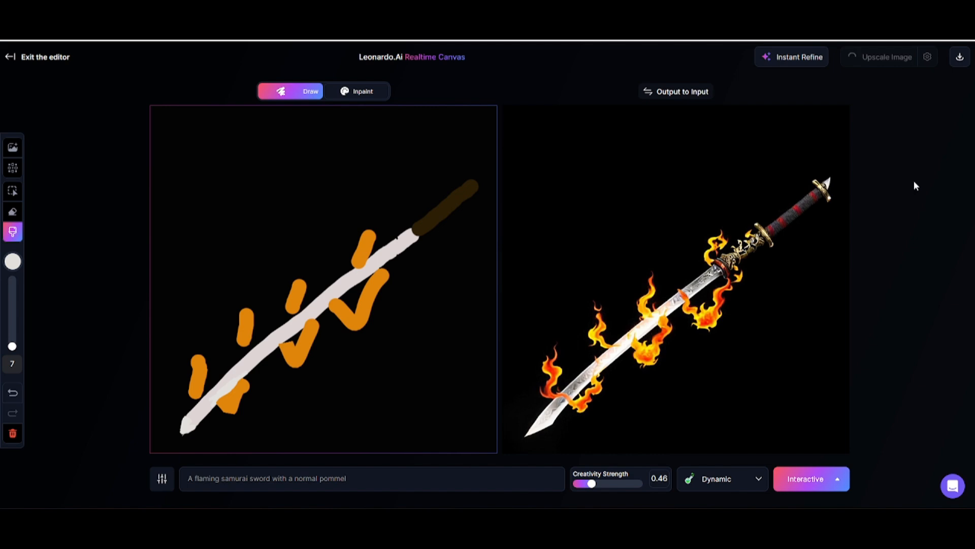